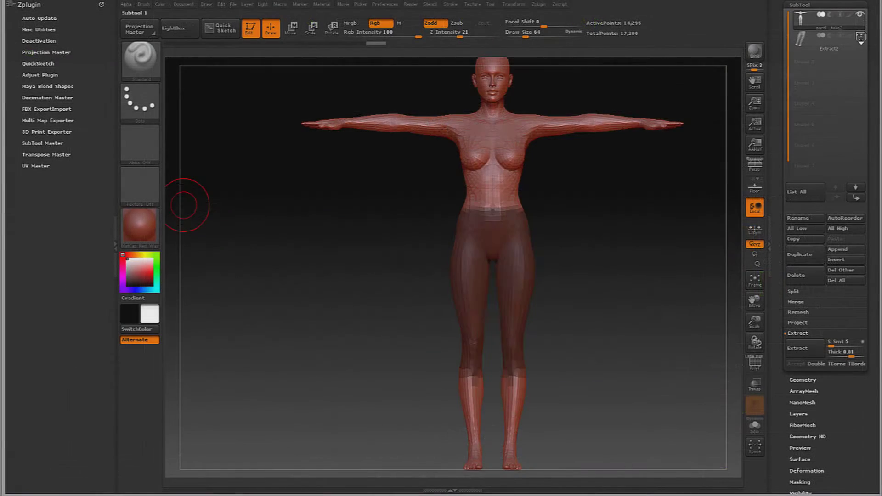
# Clear the existing leg mask from the female body and subdivide its mesh once
pyautogui.moveTo(852, 22)
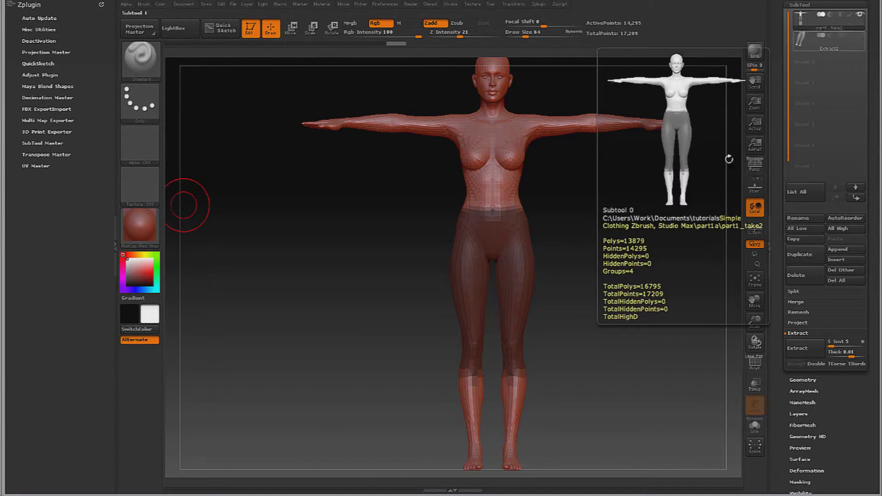
pyautogui.press('ctrl')
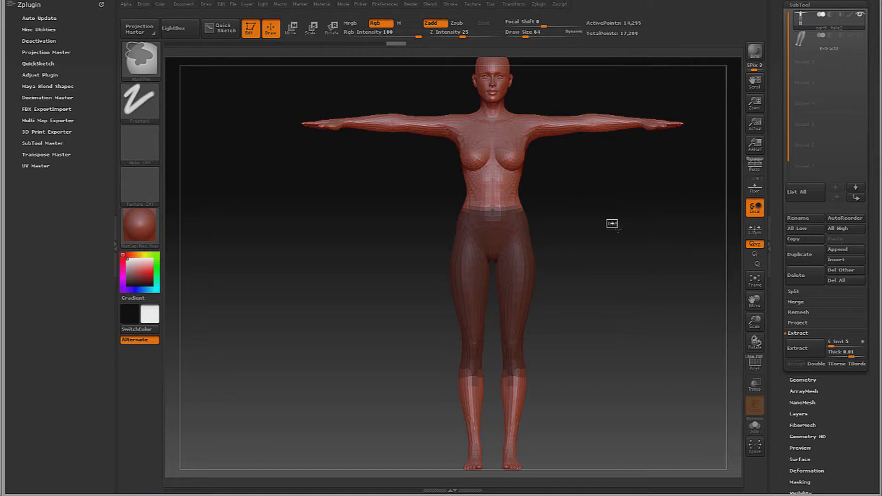
pyautogui.keyDown('ctrl'); pyautogui.moveTo(608, 221); pyautogui.dragTo(656, 268); pyautogui.keyUp('ctrl')
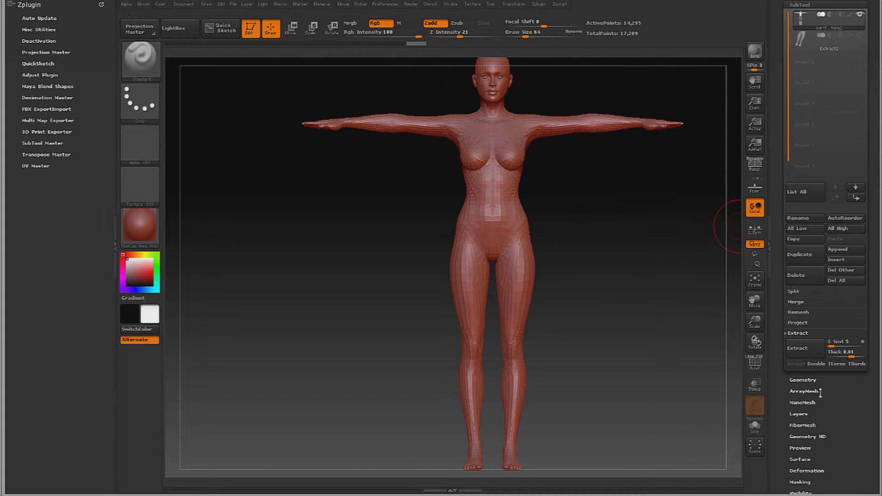
pyautogui.click(800, 379)
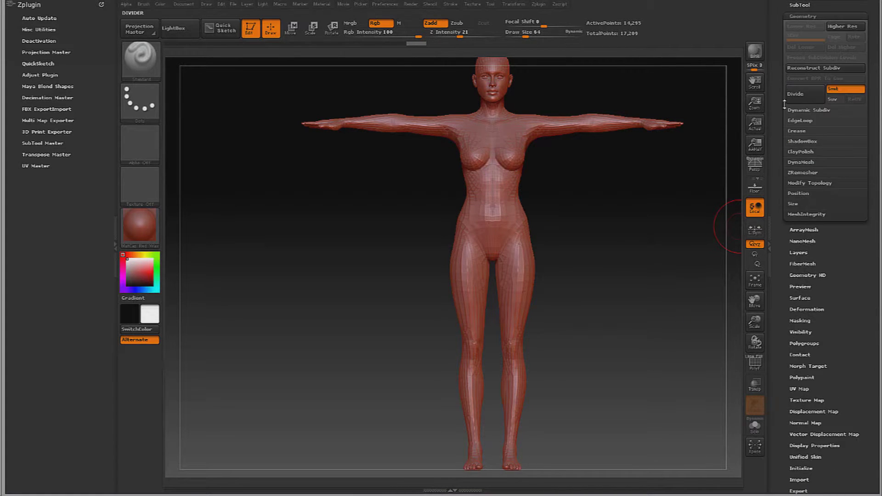
pyautogui.click(800, 96)
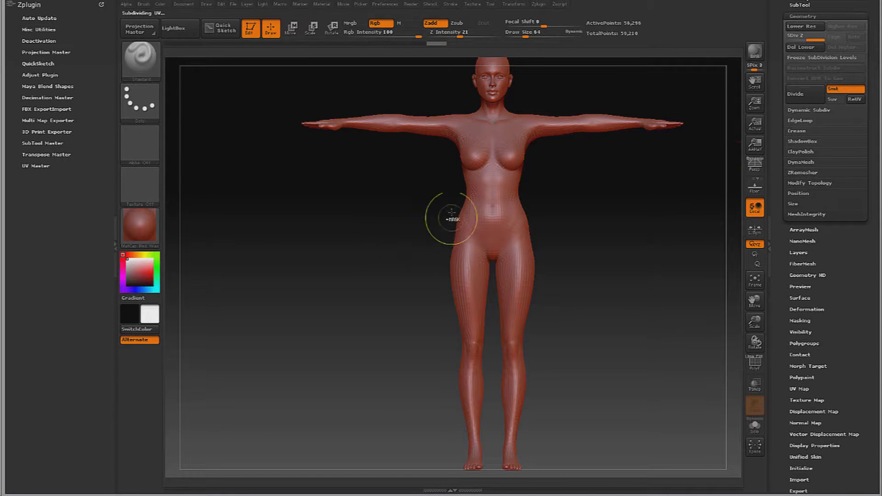
# Mask the body's torso from bust to waist and extract it as a new subtool with a thickness of 0.01
pyautogui.press('ctrl')
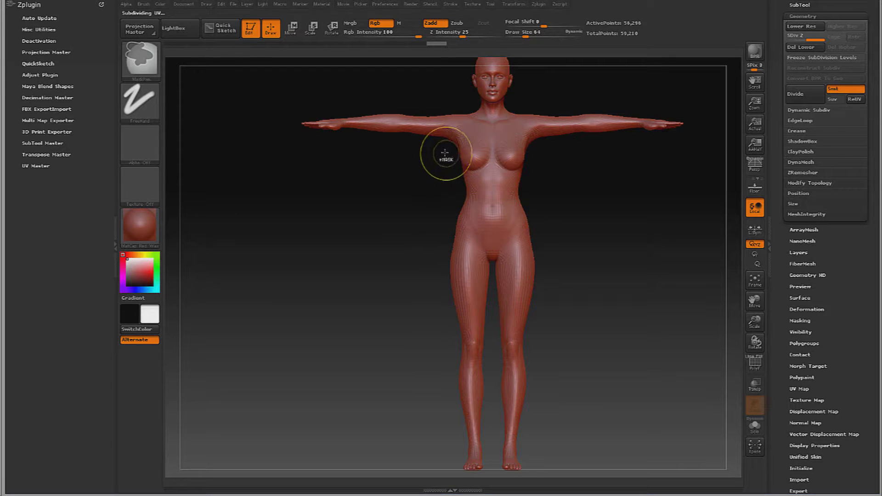
pyautogui.keyDown('ctrl'); pyautogui.moveTo(444, 145); pyautogui.dragTo(561, 200); pyautogui.keyUp('ctrl')
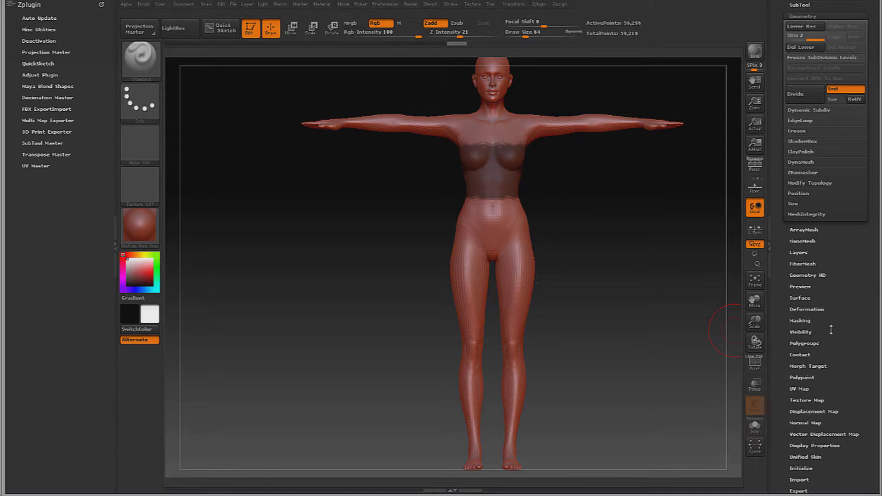
pyautogui.scroll(-5, 843, 320)
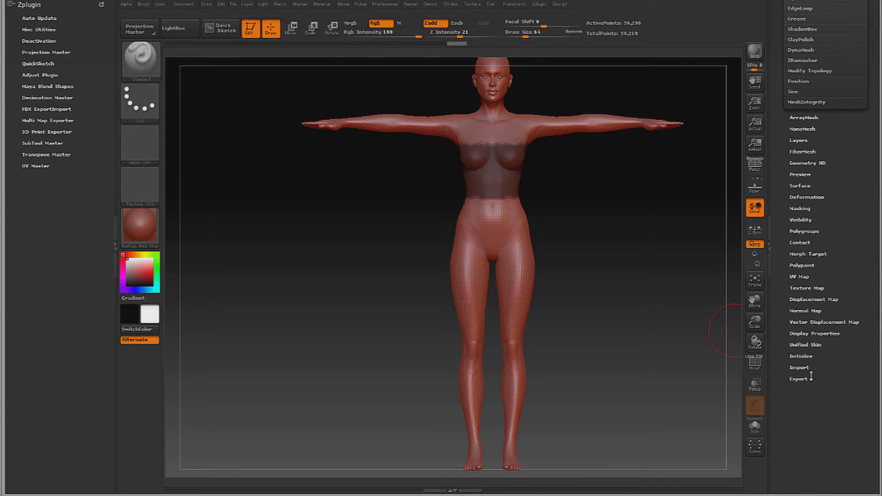
pyautogui.scroll(7, 847, 230)
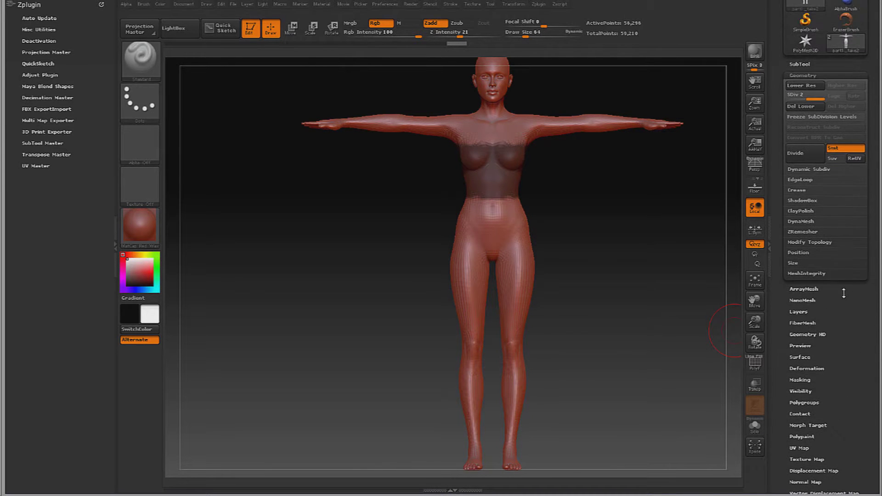
pyautogui.click(802, 64)
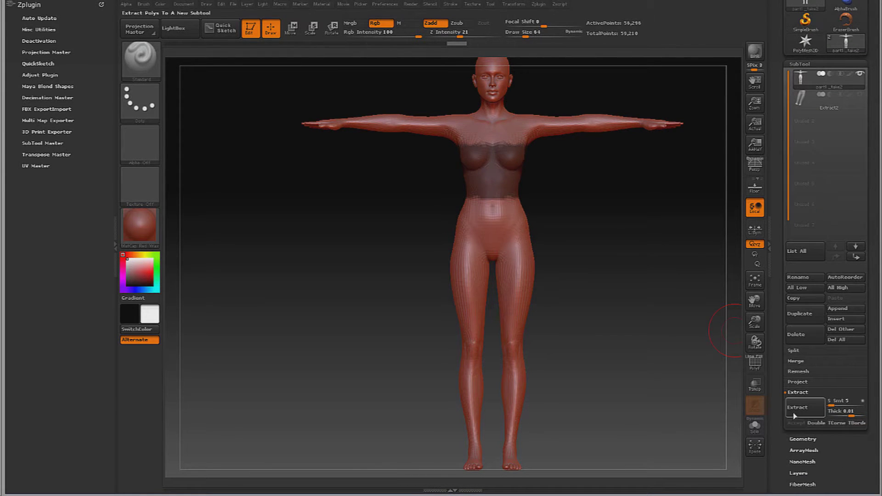
pyautogui.click(800, 410)
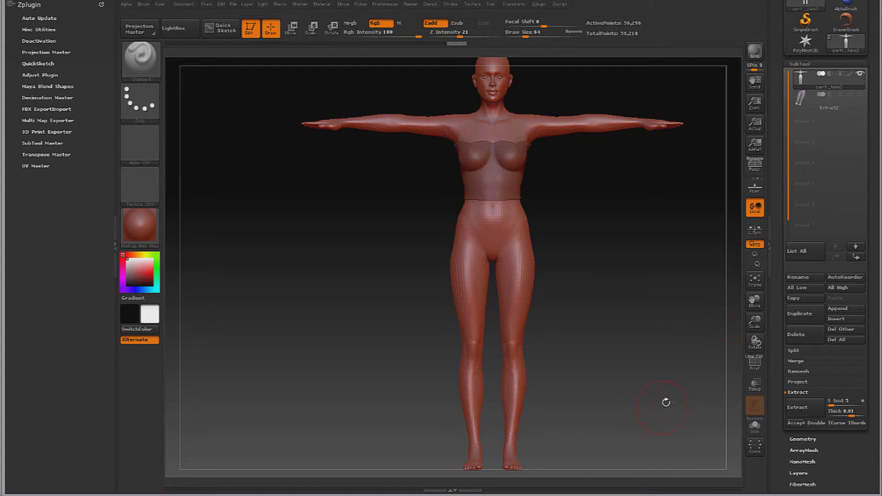
pyautogui.click(791, 422)
# Select the extracted top's subtool and smooth its jagged waist hem around the front, sides and back
pyautogui.click(810, 99)
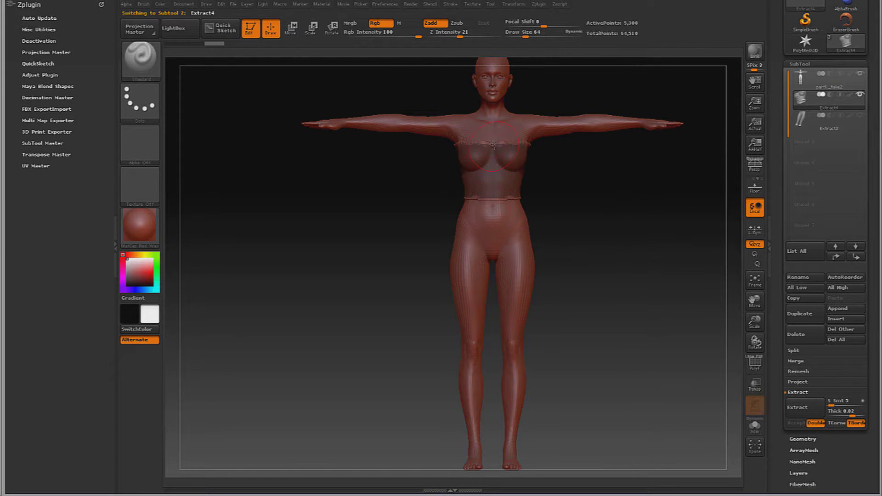
pyautogui.press('shift')
pyautogui.press('shift')
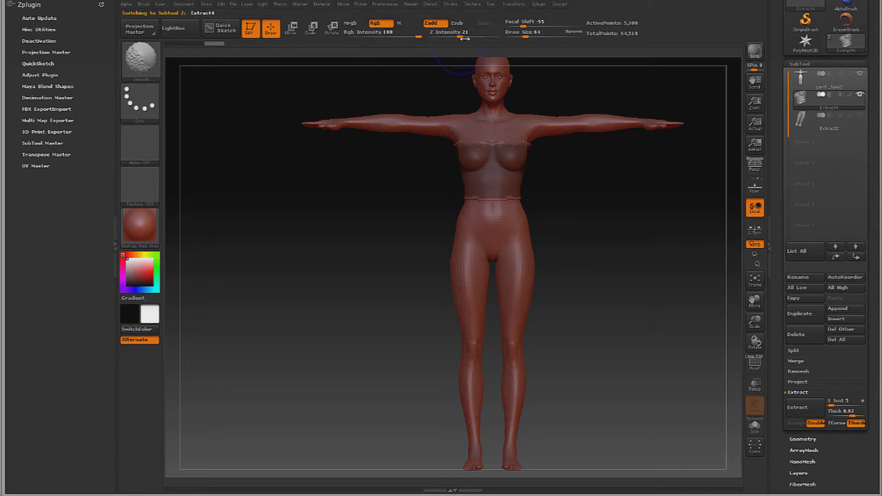
pyautogui.press('space')
pyautogui.press('shift')
pyautogui.moveTo(531, 121); pyautogui.dragTo(542, 148, button='right')
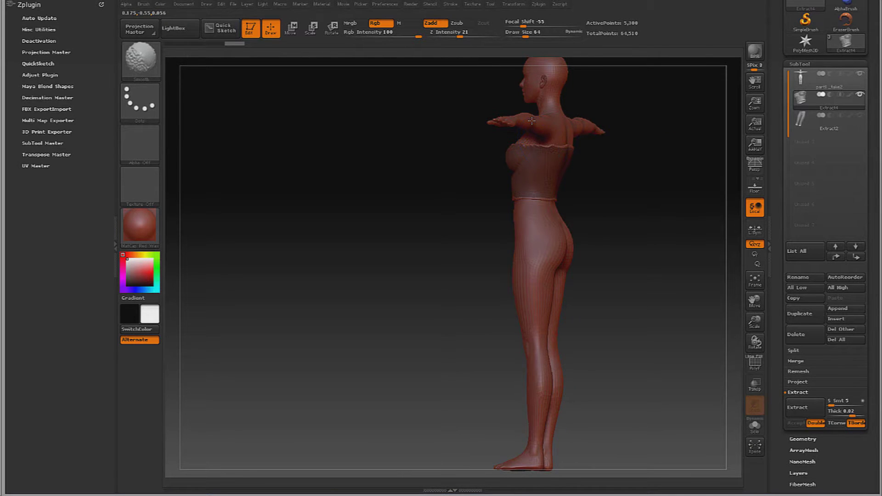
pyautogui.moveTo(531, 121); pyautogui.dragTo(564, 152, button='right')
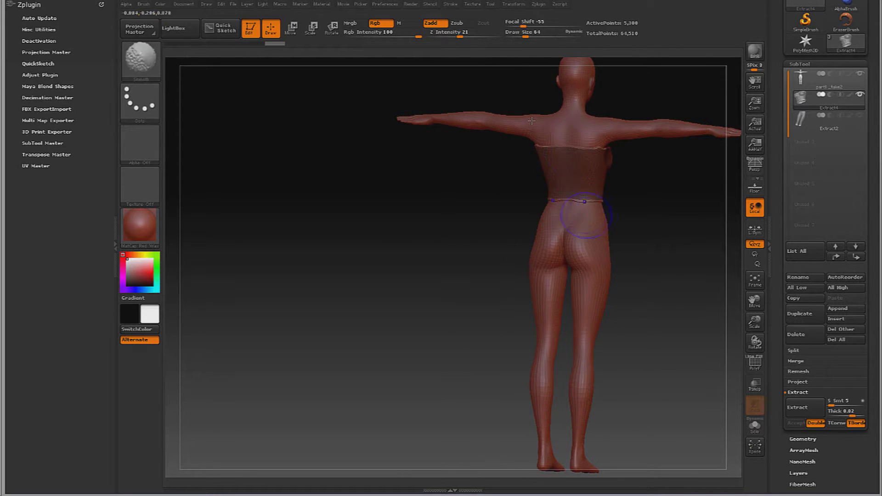
pyautogui.keyDown('shift'); pyautogui.moveTo(586, 211); pyautogui.dragTo(579, 200); pyautogui.keyUp('shift')
pyautogui.moveTo(532, 121); pyautogui.dragTo(565, 123, button='right')
pyautogui.keyDown('shift'); pyautogui.moveTo(531, 120); pyautogui.dragTo(531, 120); pyautogui.keyUp('shift')
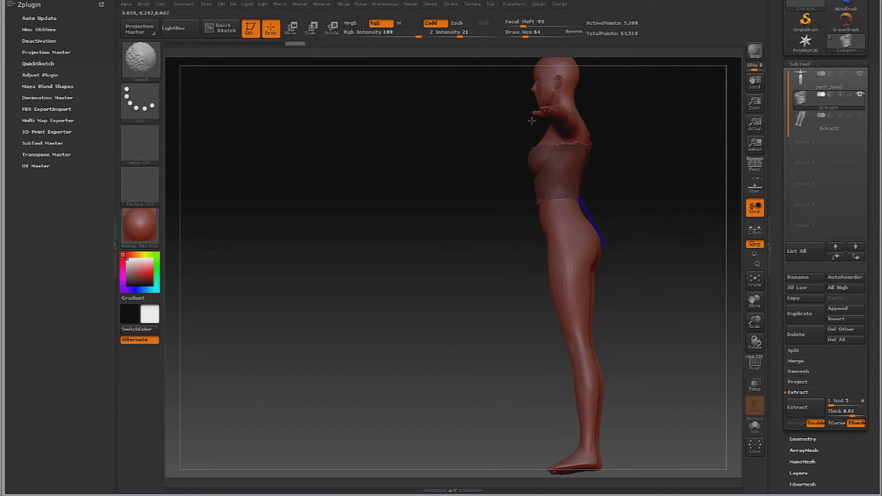
pyautogui.keyDown('shift'); pyautogui.moveTo(409, 246); pyautogui.dragTo(517, 215); pyautogui.keyUp('shift')
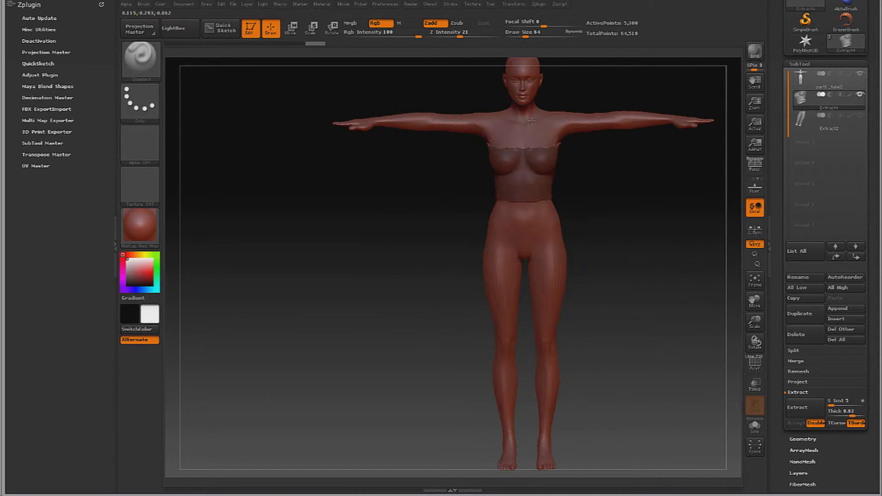
pyautogui.moveTo(630, 213); pyautogui.dragTo(634, 212)
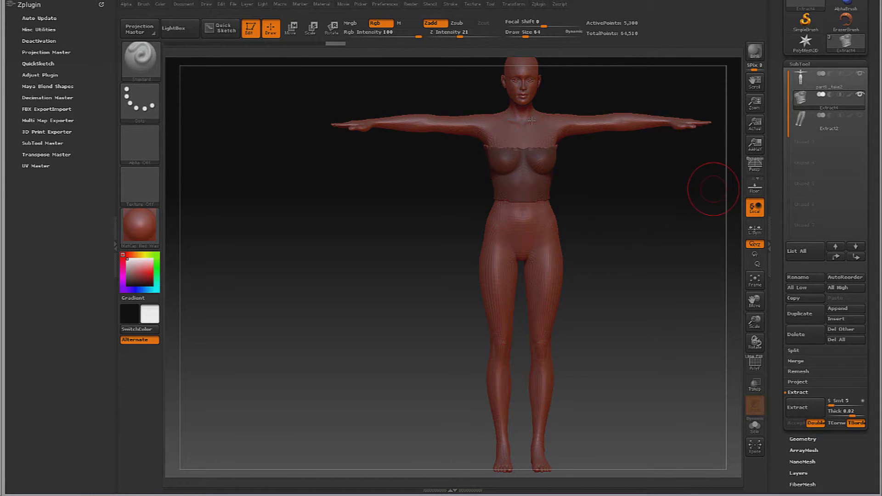
pyautogui.moveTo(677, 216)
pyautogui.mouseDown()
pyautogui.moveTo(652, 215)
pyautogui.moveTo(671, 216)
pyautogui.moveTo(666, 197)
pyautogui.moveTo(724, 150)
pyautogui.mouseUp()
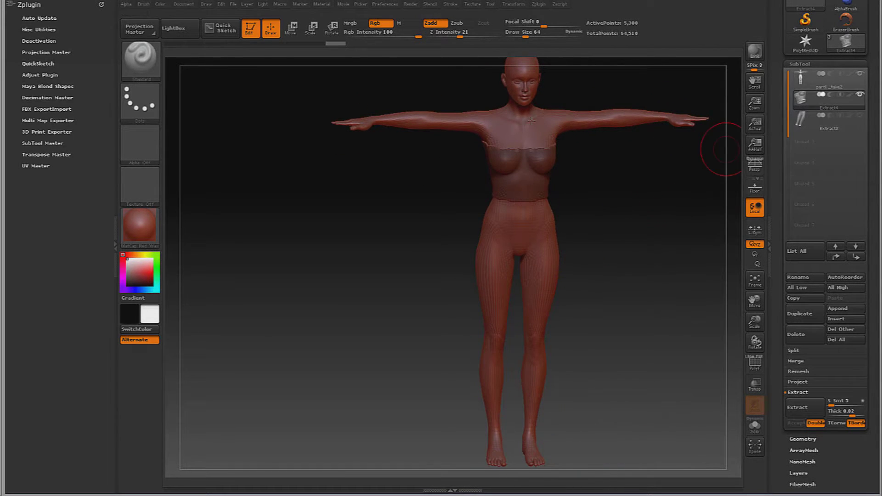
# Export the extracted top in OBJ format to the part1a folder under the name Top
pyautogui.moveTo(871, 149); pyautogui.dragTo(871, 266)
pyautogui.click(844, 40)
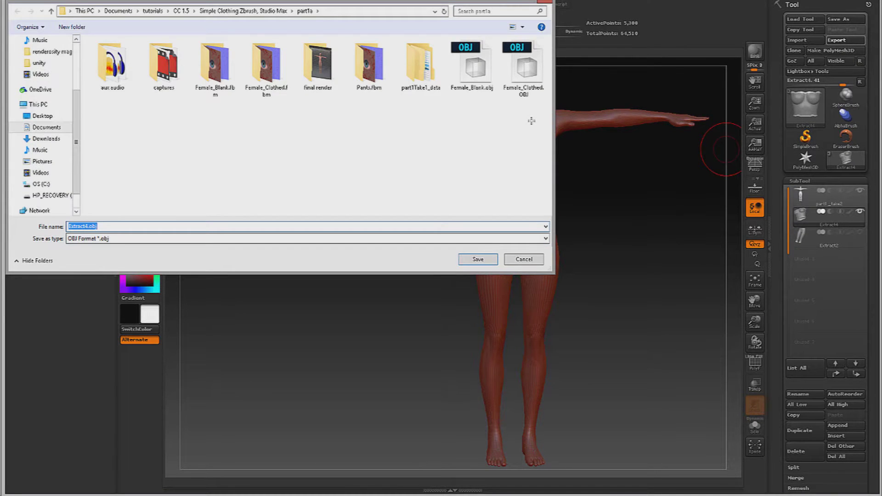
pyautogui.write('Top')
pyautogui.press('Return')
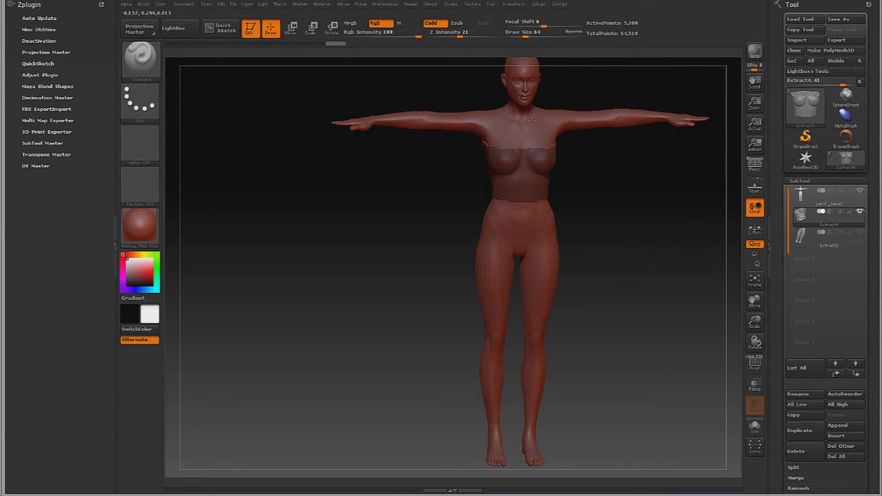
# Switch to 3ds Max and import Top.OBJ from the part1a folder as a single Editable Poly mesh
pyautogui.hotkey('alt', 'Tab')
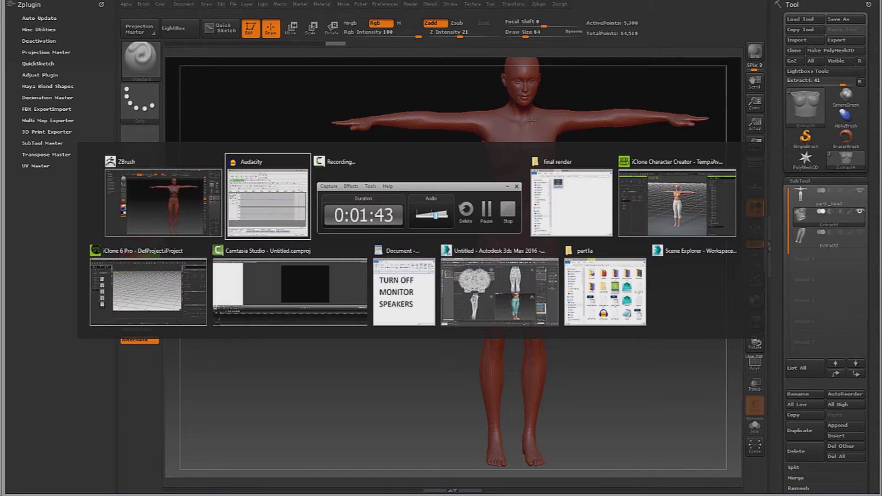
pyautogui.hotkey('alt', 'Tab')
pyautogui.hotkey('alt', 'Tab')
pyautogui.hotkey('alt', 'Tab')
pyautogui.hotkey('alt', 'Tab')
pyautogui.hotkey('alt', 'Tab')
pyautogui.hotkey('alt', 'Tab')
pyautogui.hotkey('alt', 'Tab')
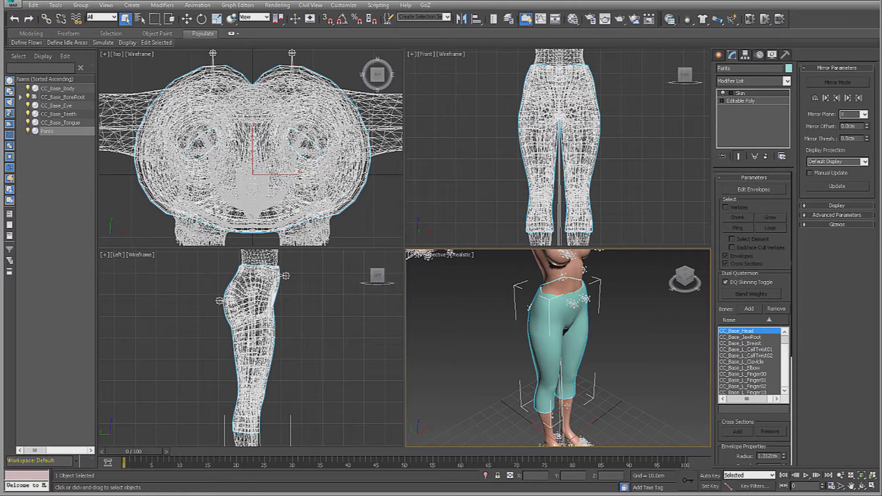
pyautogui.click(13, 4)
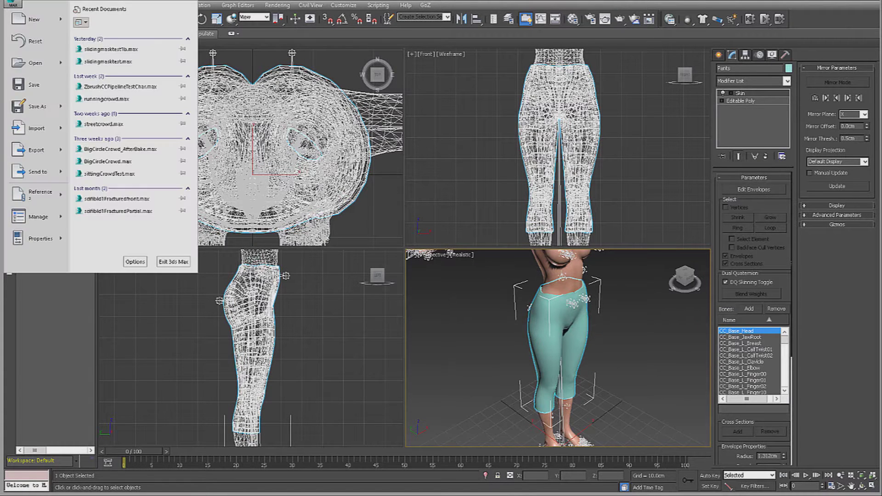
pyautogui.click(36, 127)
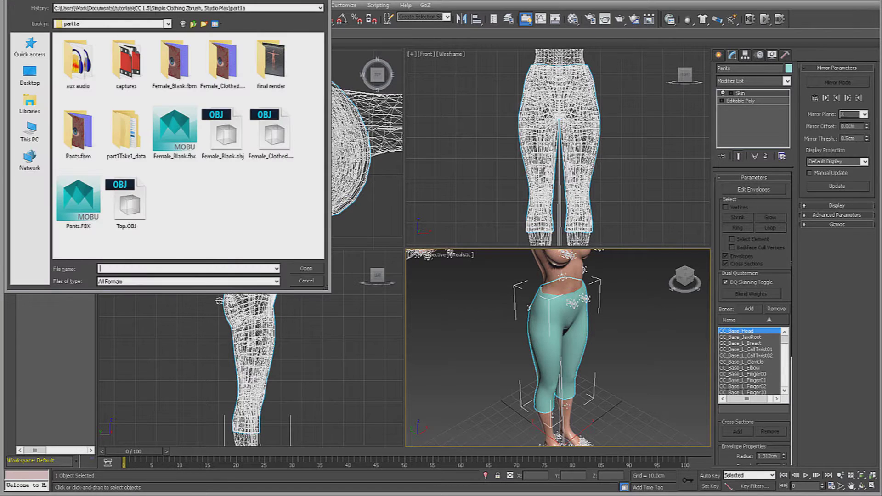
pyautogui.doubleClick(125, 202)
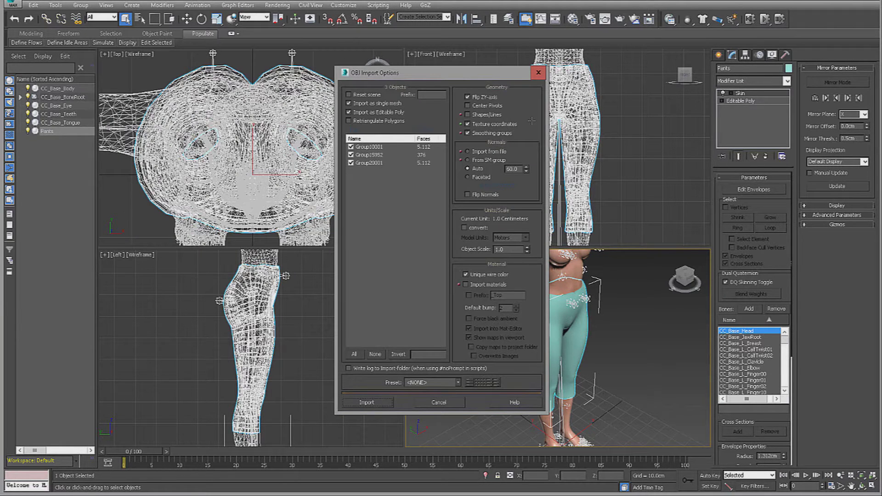
pyautogui.click(366, 402)
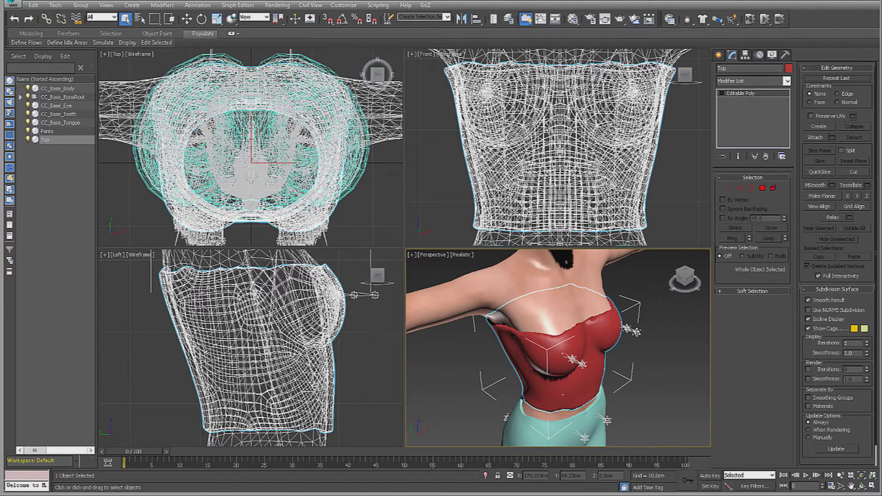
# Select the imported red top on the character and apply a Skin Wrap modifier to it
pyautogui.moveTo(589, 407); pyautogui.dragTo(564, 374, button='middle')
pyautogui.scroll(-3, 589, 384)
pyautogui.hotkey('ctrl', 'd')
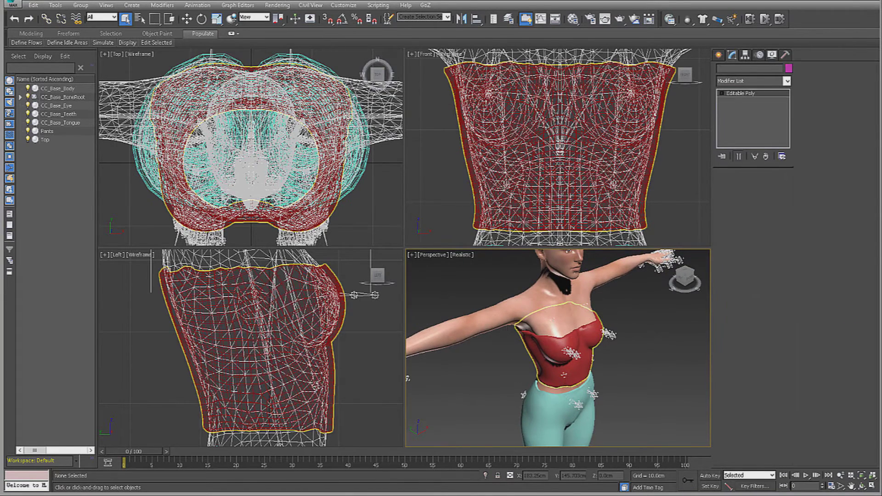
pyautogui.click(564, 375)
pyautogui.click(787, 81)
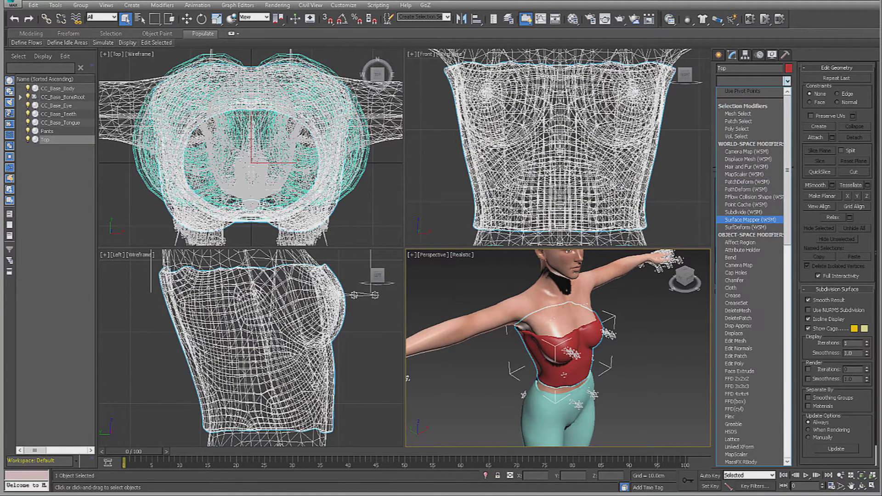
pyautogui.scroll(-10, 751, 219)
pyautogui.scroll(-9, 750, 280)
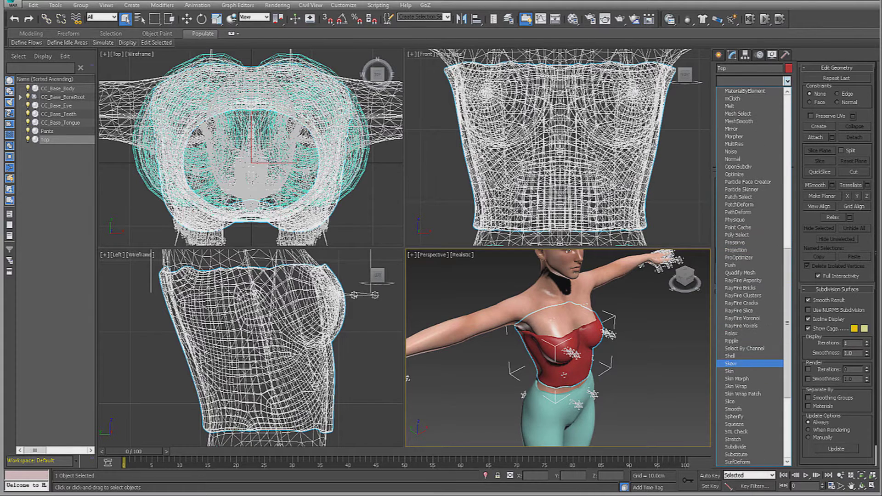
pyautogui.click(740, 340)
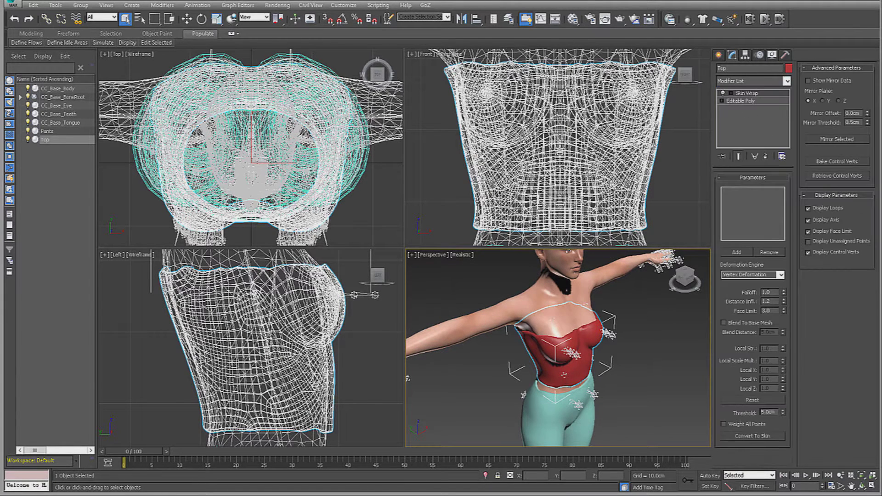
# Add CC_Base_Body as the top's Skin Wrap control object and convert the wrap to a Skin modifier
pyautogui.click(736, 252)
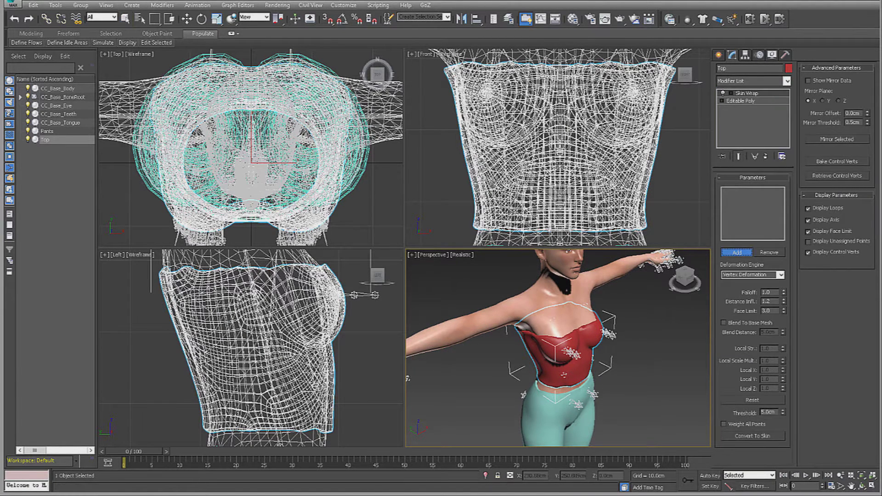
pyautogui.click(544, 289)
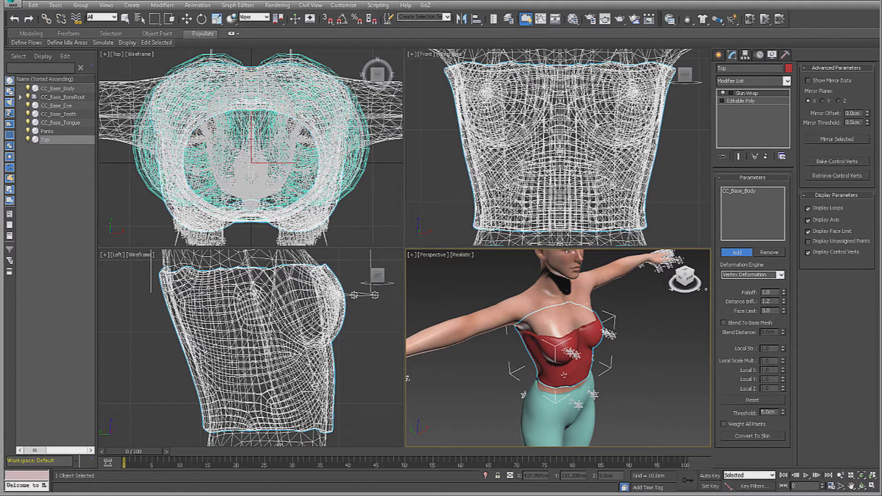
pyautogui.press('w')
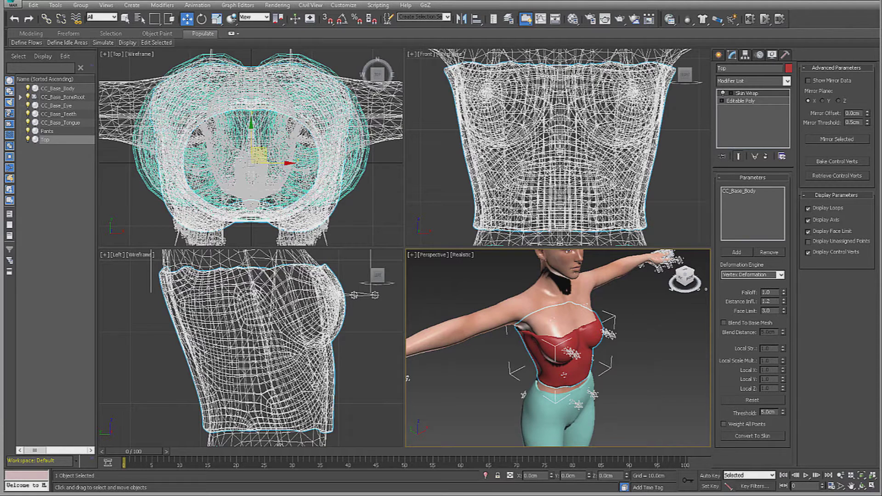
pyautogui.click(751, 435)
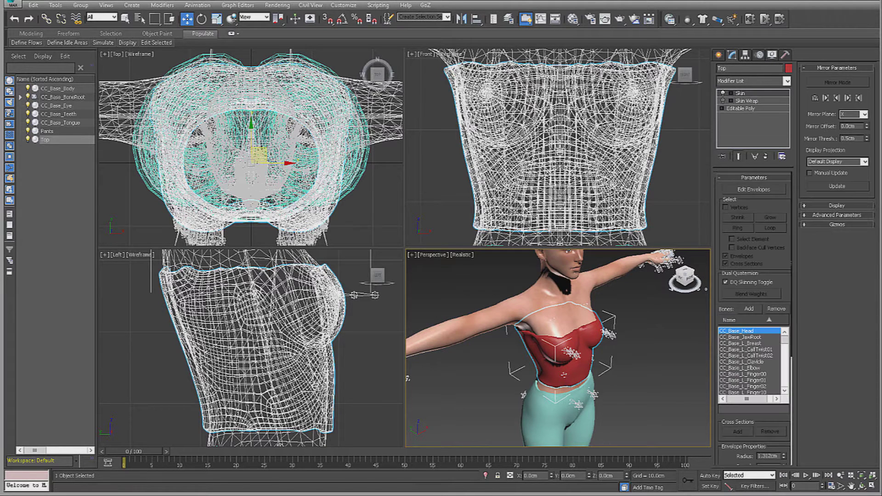
# Remove the Skin Wrap modifier from the top and export the clothed character to the part1a folder as an FBX file named Top
pyautogui.click(747, 100)
pyautogui.click(765, 157)
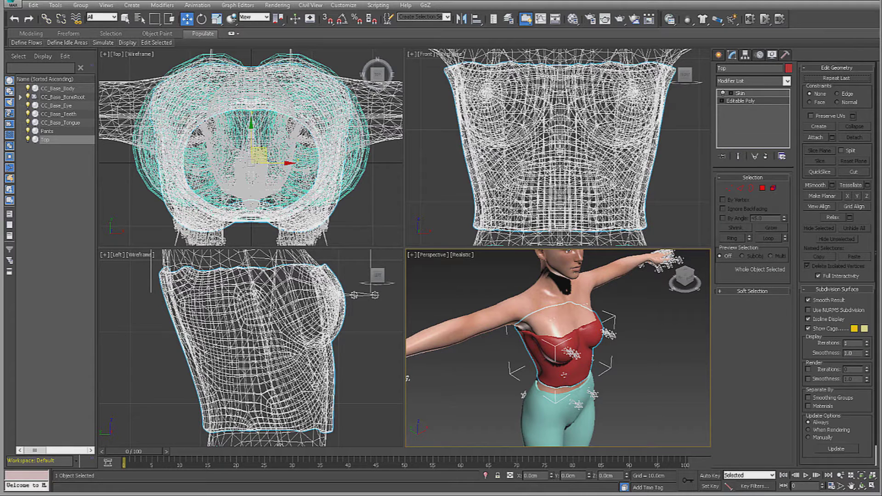
pyautogui.click(12, 4)
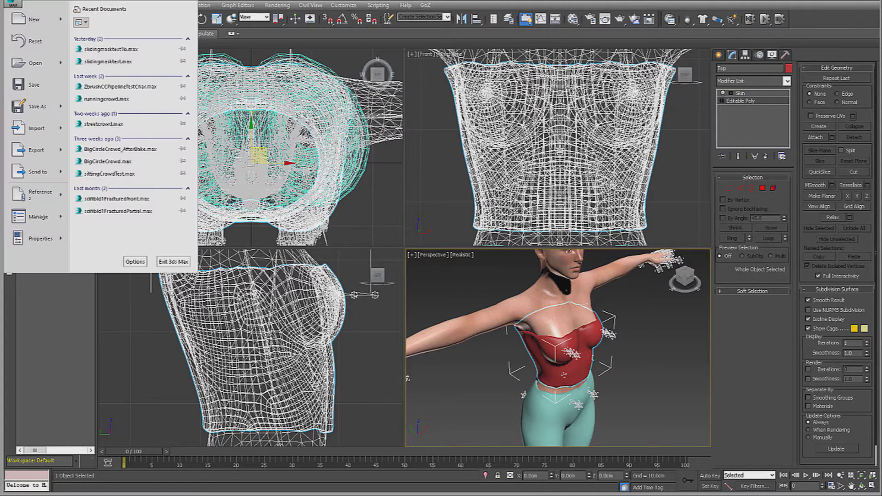
pyautogui.moveTo(36, 150)
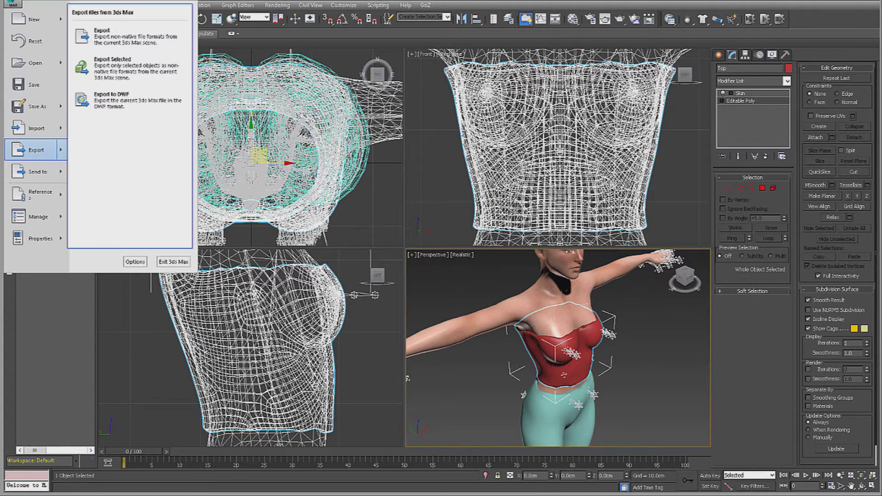
pyautogui.click(128, 68)
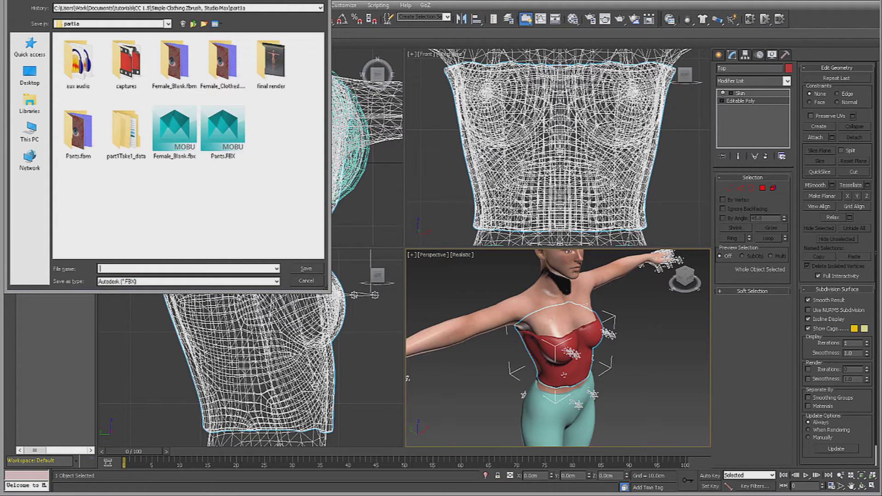
pyautogui.write('t')
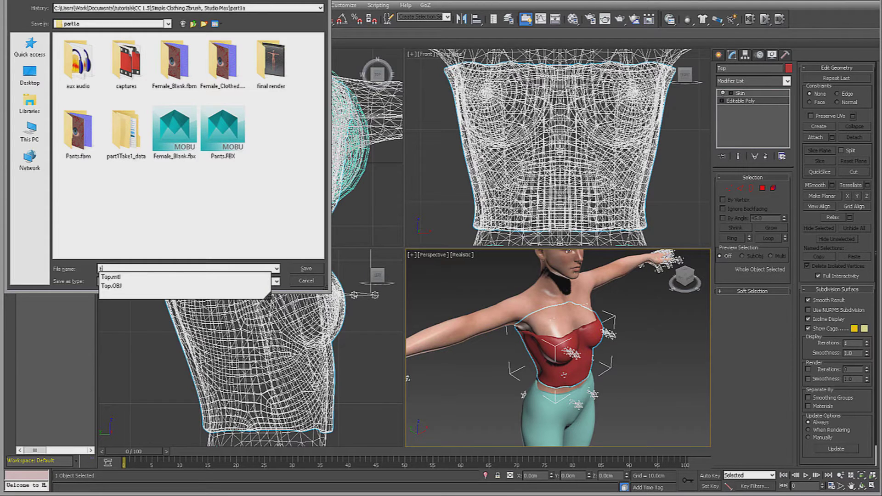
pyautogui.press('BackSpace')
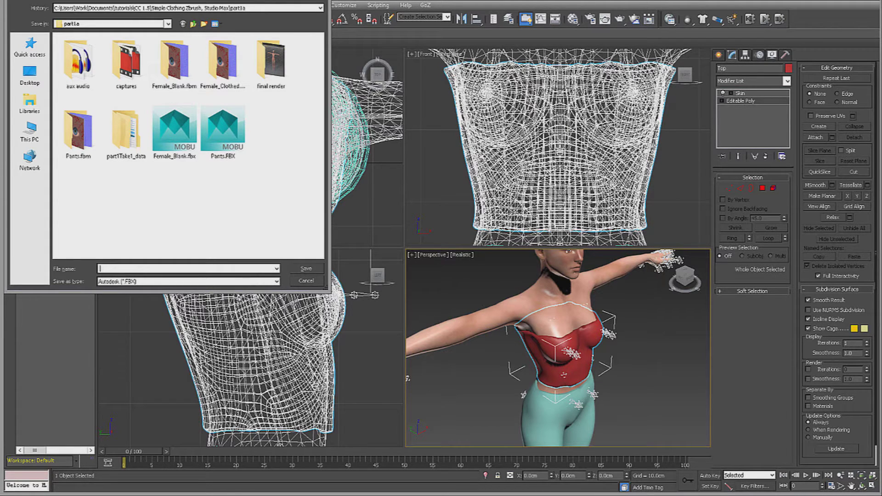
pyautogui.write('Top')
pyautogui.press('Return')
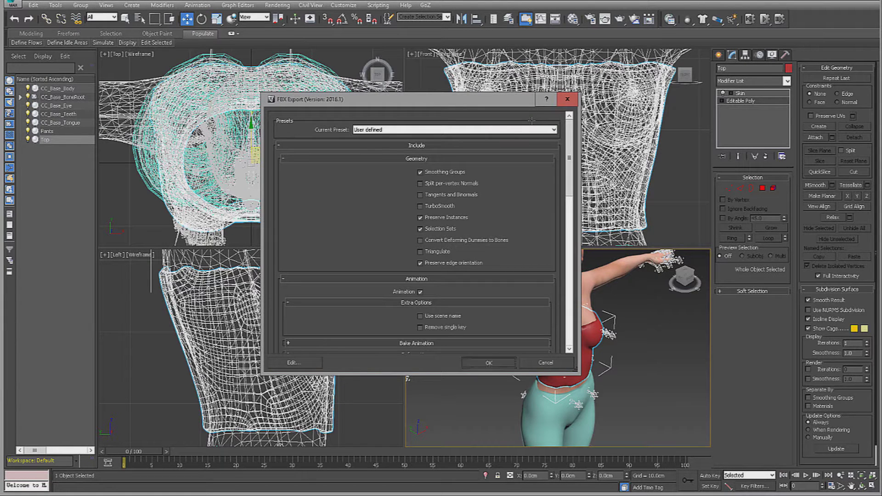
pyautogui.press('Return')
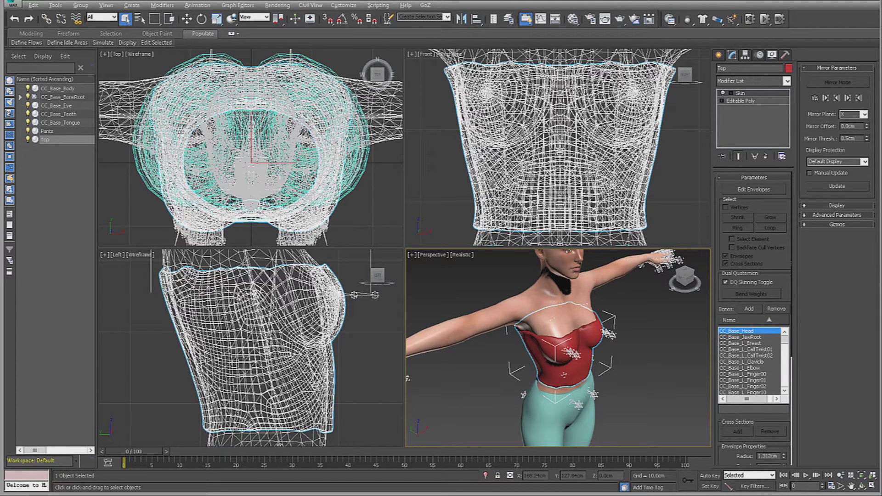
# Switch to iClone Character Creator and choose Top.FBX from the part1a folder for import
pyautogui.hotkey('alt', 'Tab')
pyautogui.hotkey('alt', 'Tab')
pyautogui.hotkey('alt', 'Tab')
pyautogui.hotkey('alt', 'Tab')
pyautogui.hotkey('alt', 'Tab')
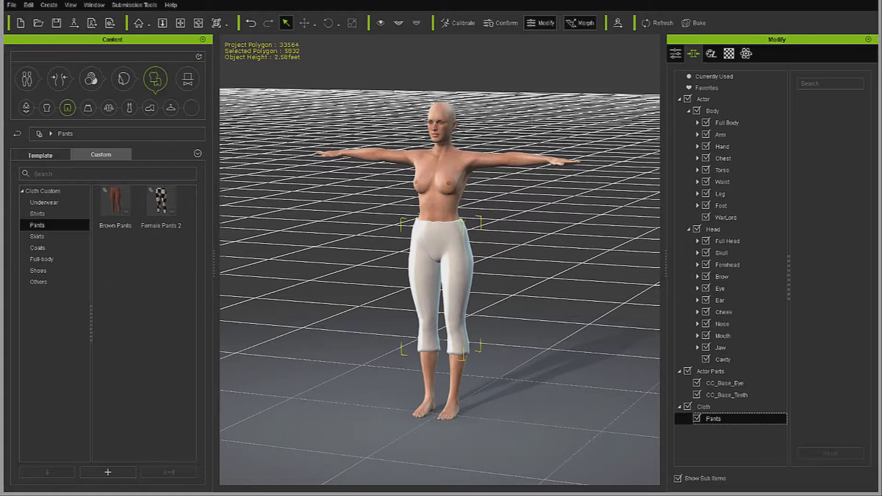
pyautogui.click(12, 5)
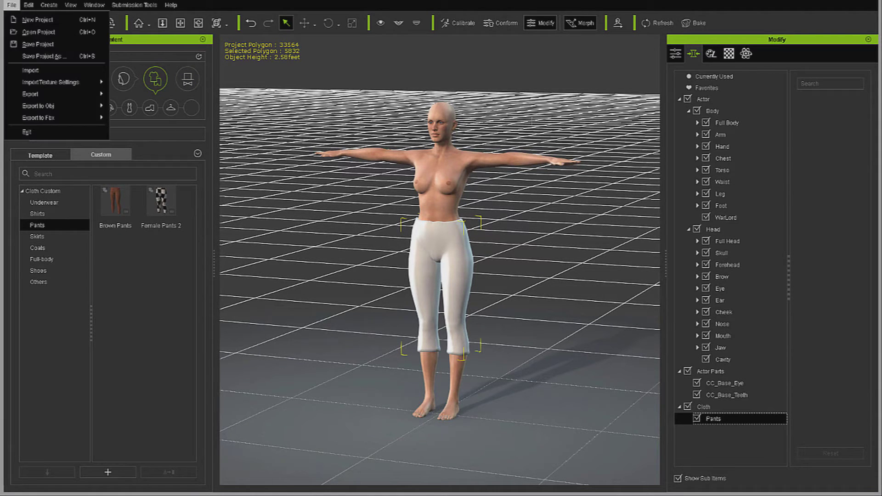
pyautogui.click(31, 71)
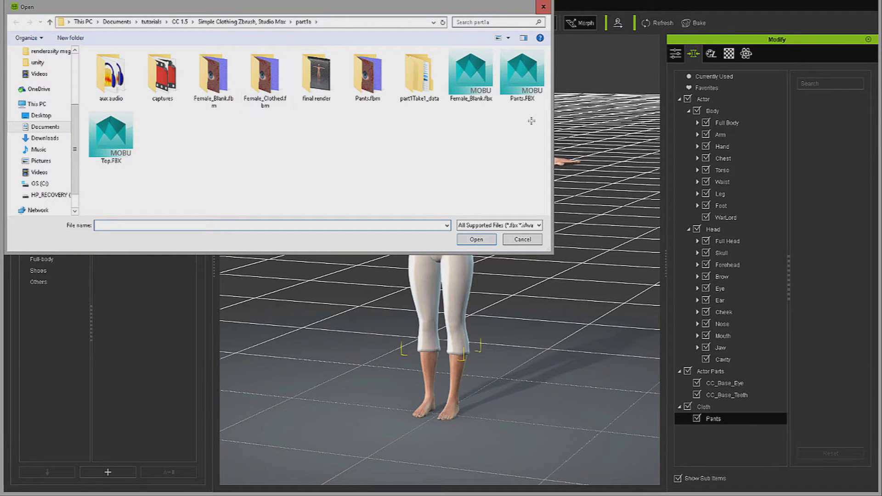
pyautogui.doubleClick(110, 135)
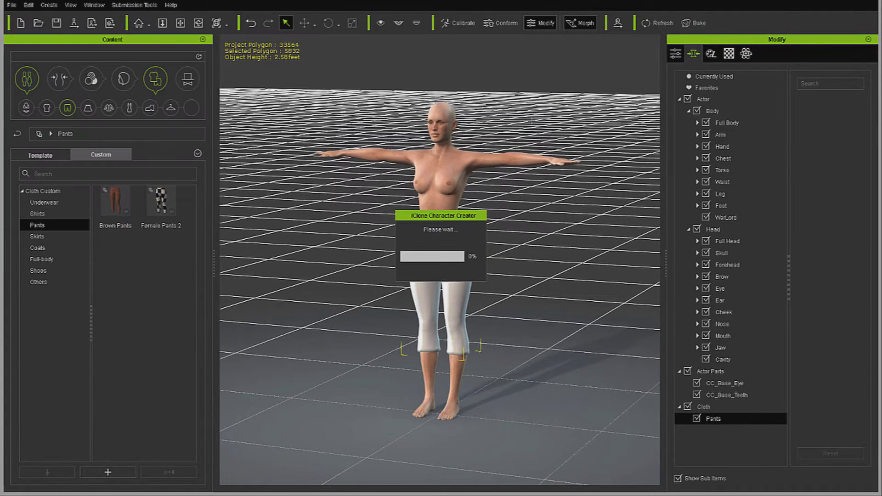
# Use Female_Blank.fbxkey as the decrypt key file and start creating the assets without saving the current project
pyautogui.click(468, 218)
pyautogui.doubleClick(815, 236)
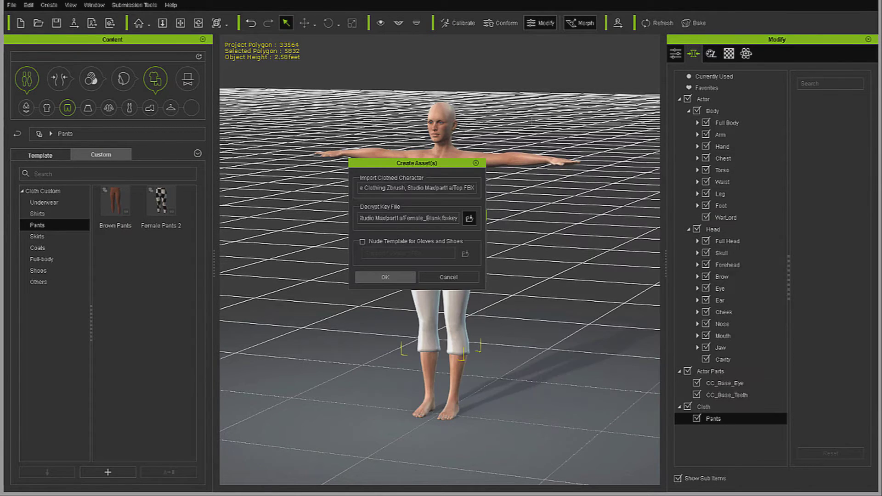
pyautogui.click(384, 277)
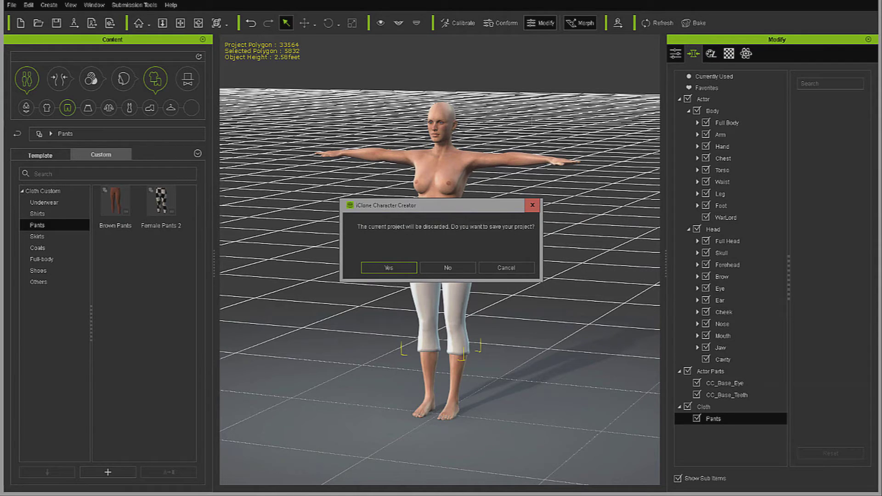
pyautogui.click(447, 267)
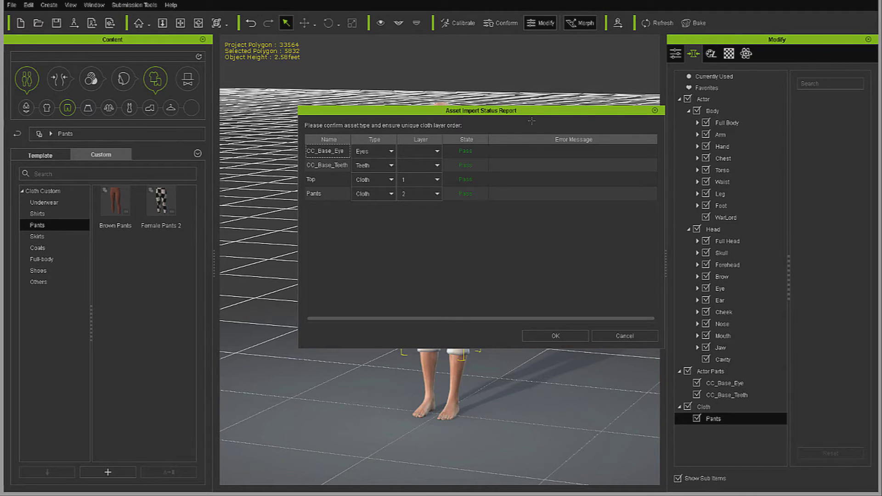
# Set the Pants cloth layer to 1 and try to accept the asset import
pyautogui.click(419, 193)
pyautogui.press('Up')
pyautogui.press('Return')
pyautogui.press('Tab')
pyautogui.press('Return')
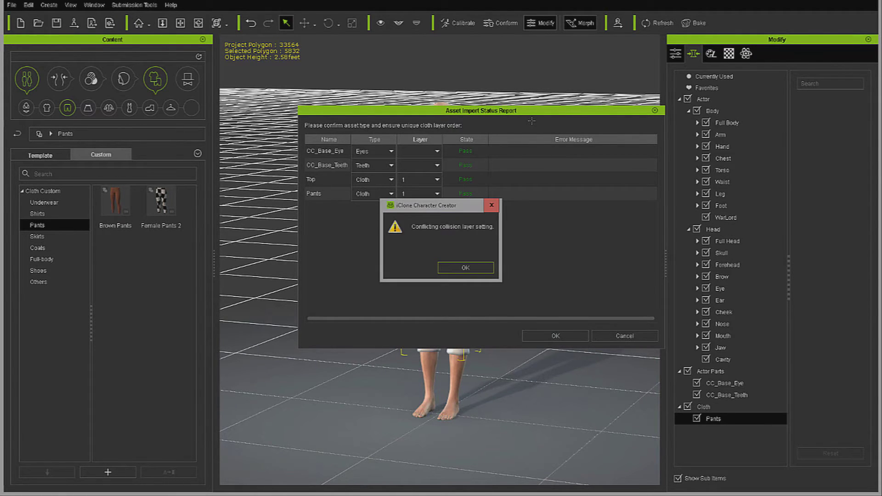
pyautogui.press('Return')
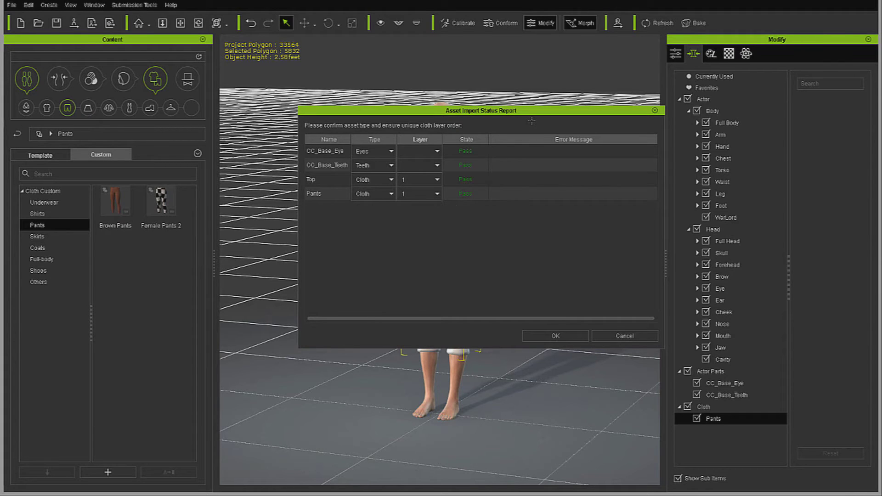
# Give Top and Pants unique cloth layers and complete the asset import
pyautogui.hotkey('alt', 'Down')
pyautogui.press('Down')
pyautogui.press('Return')
pyautogui.press('Return')
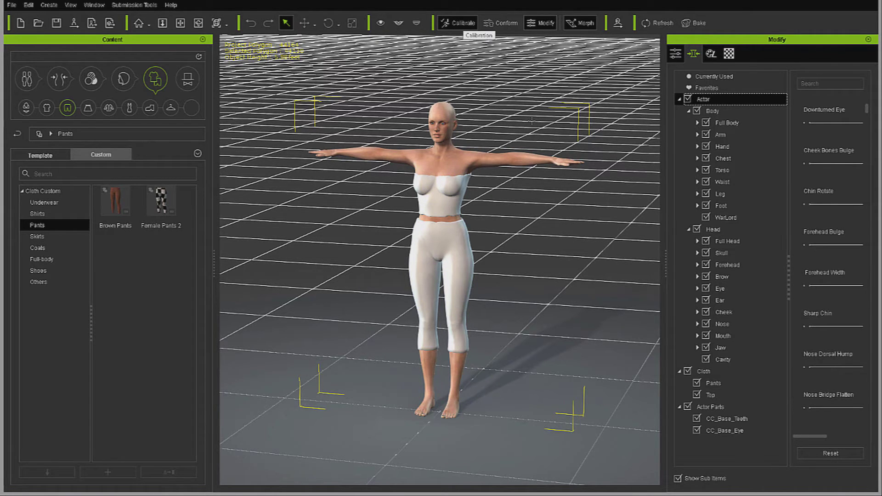
# Test the clothing in calibration pose 07, return the character to pose 01, and close the calibration
pyautogui.click(462, 23)
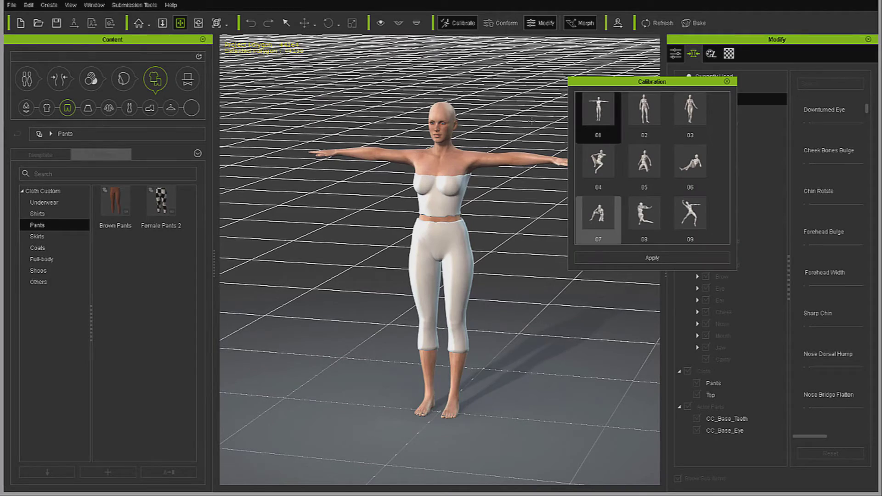
pyautogui.click(598, 216)
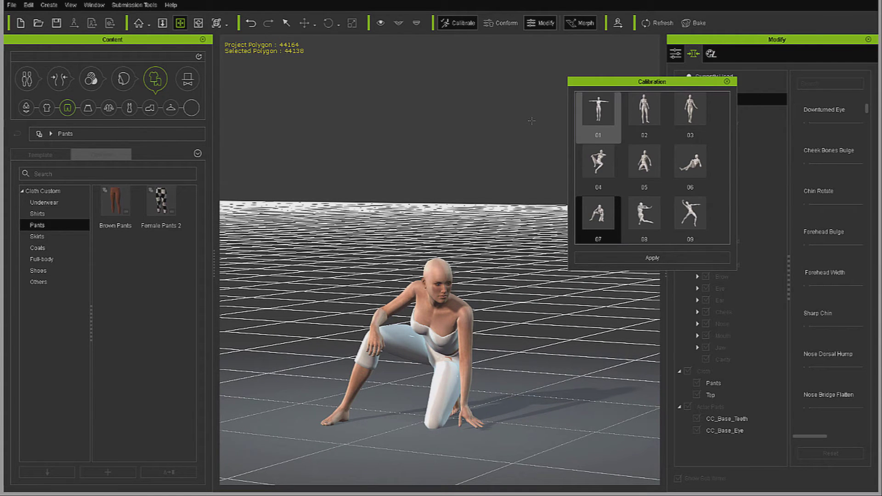
pyautogui.click(598, 112)
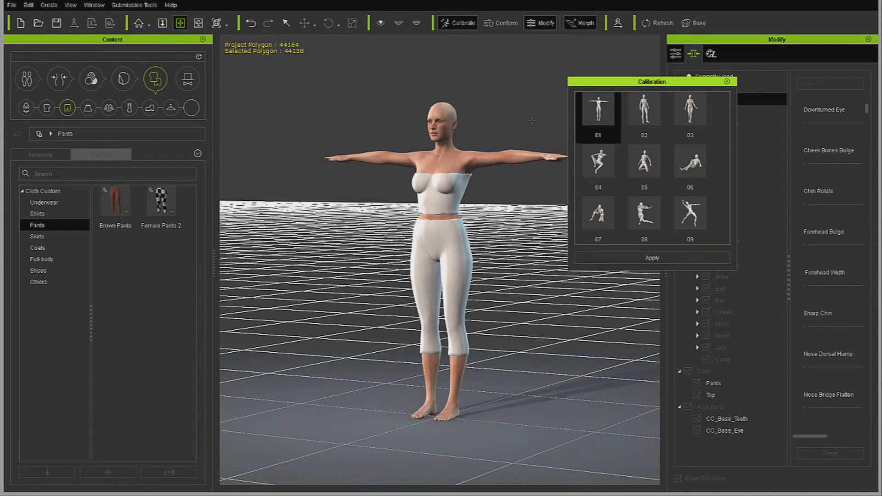
pyautogui.click(726, 81)
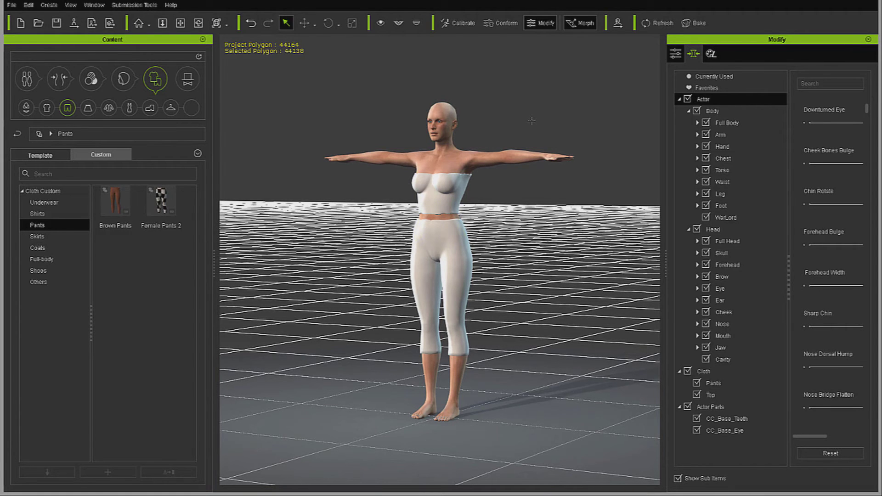
# Check the clothed character from different angles and send it to iClone
pyautogui.click(199, 23)
pyautogui.moveTo(439, 230); pyautogui.dragTo(505, 230)
pyautogui.moveTo(531, 121); pyautogui.dragTo(467, 121)
pyautogui.moveTo(531, 120); pyautogui.dragTo(531, 120)
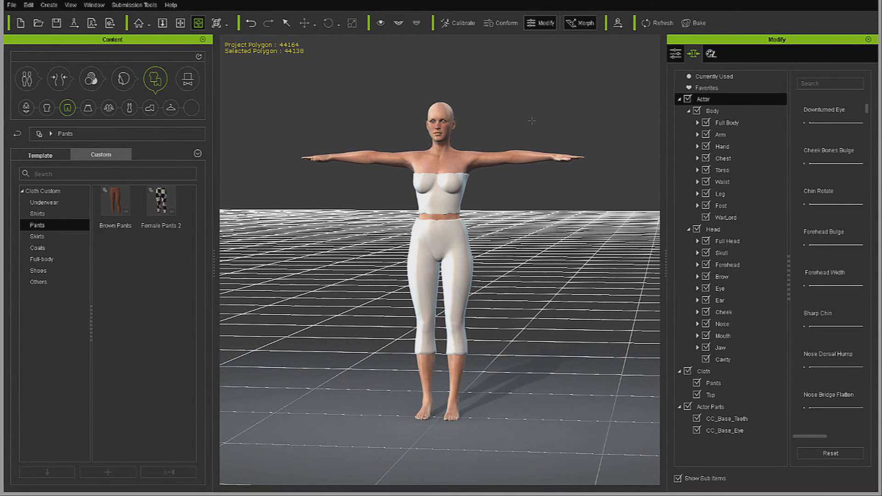
pyautogui.click(73, 22)
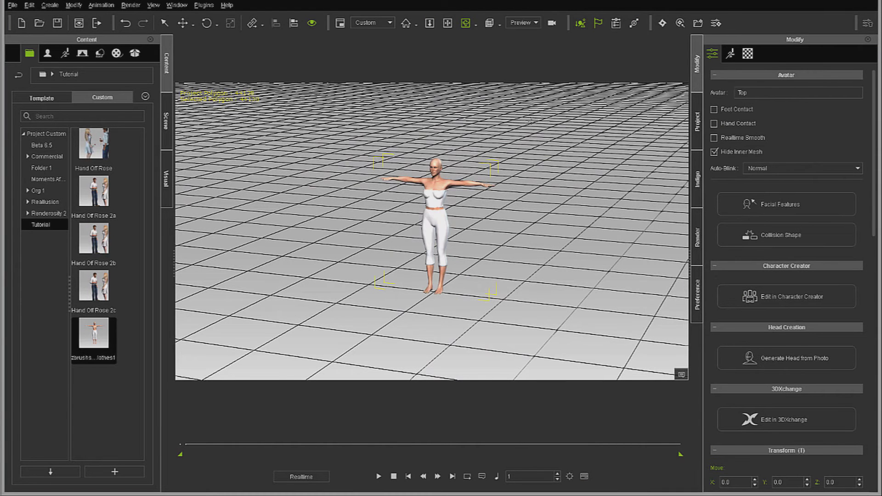
# Preview an idle motion on the clothed character with Motion Puppet, stop it, and close the tool
pyautogui.click(729, 53)
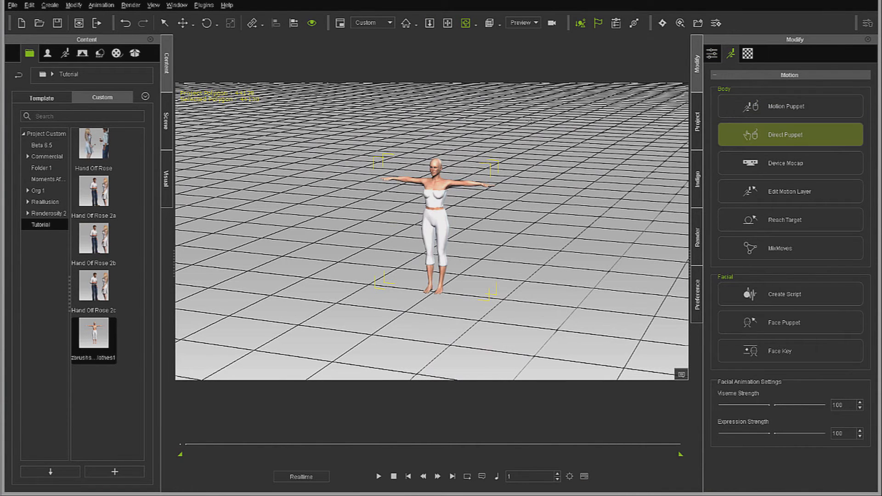
pyautogui.scroll(5, 431, 231)
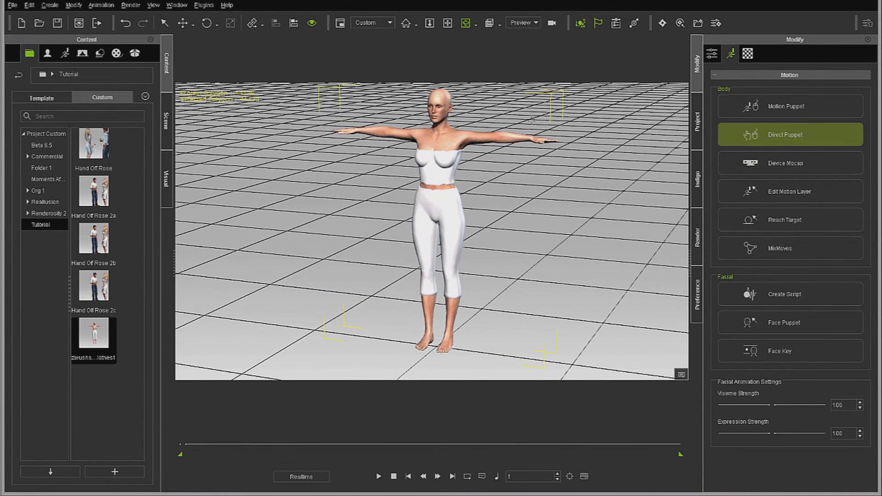
pyautogui.click(786, 106)
pyautogui.click(757, 292)
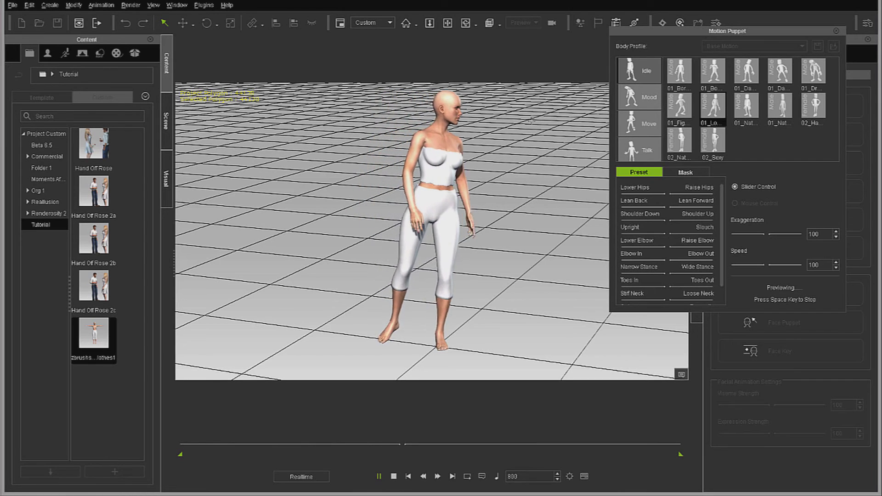
pyautogui.press('space')
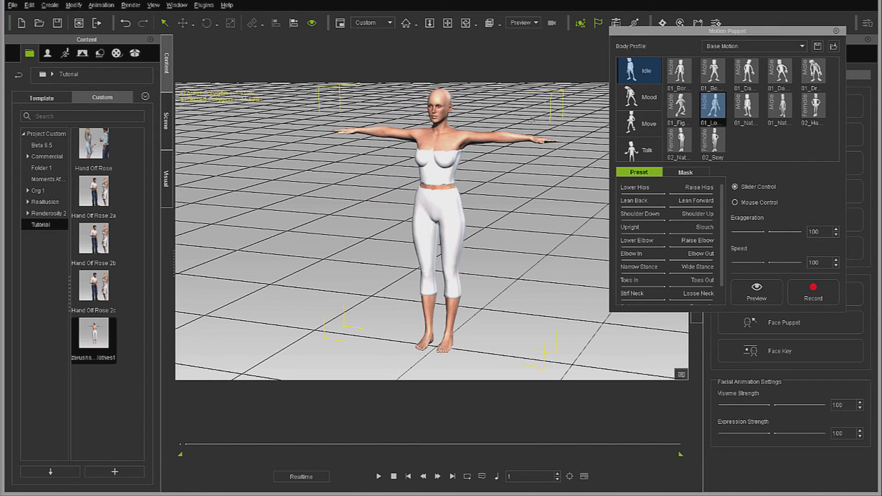
pyautogui.press('Escape')
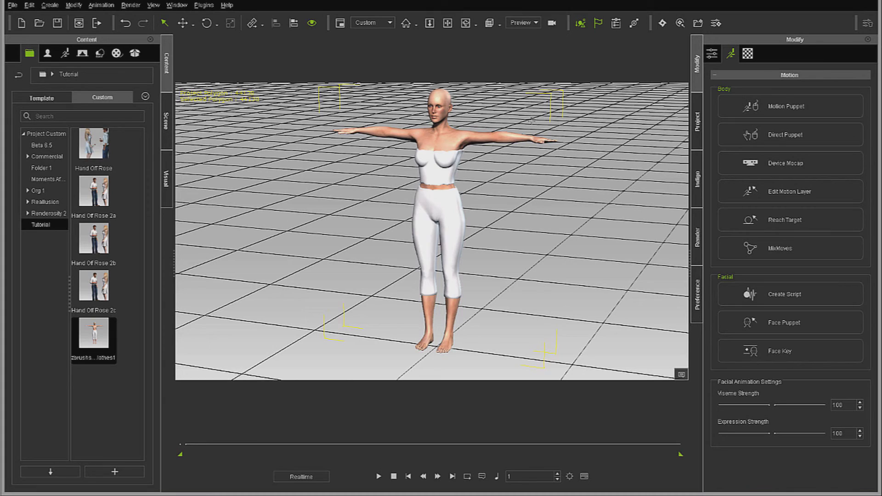
# Select the Top mesh on the character and load a plain orange-yellow image as its diffuse texture
pyautogui.click(436, 168)
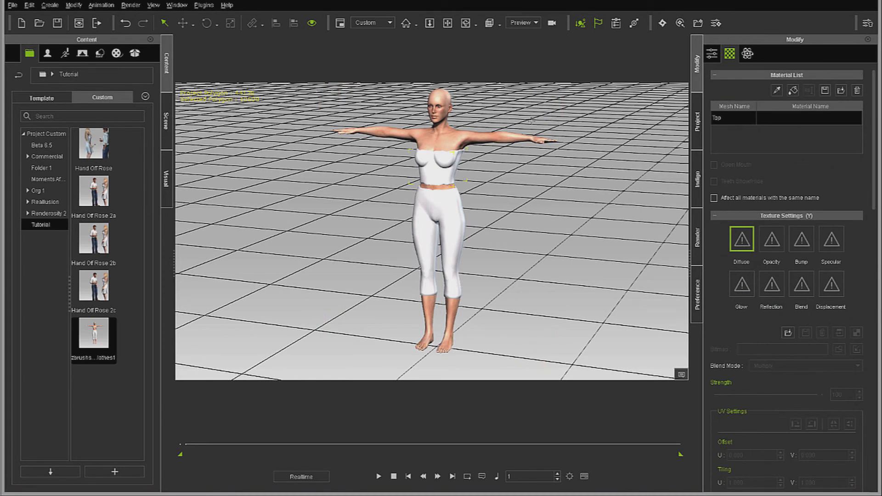
pyautogui.click(792, 90)
pyautogui.press('Escape')
pyautogui.doubleClick(741, 239)
pyautogui.click(472, 75)
pyautogui.doubleClick(472, 74)
# Load a dark gold image as the reflection texture of the Top mesh
pyautogui.click(771, 284)
pyautogui.doubleClick(771, 285)
pyautogui.click(215, 75)
pyautogui.doubleClick(214, 75)
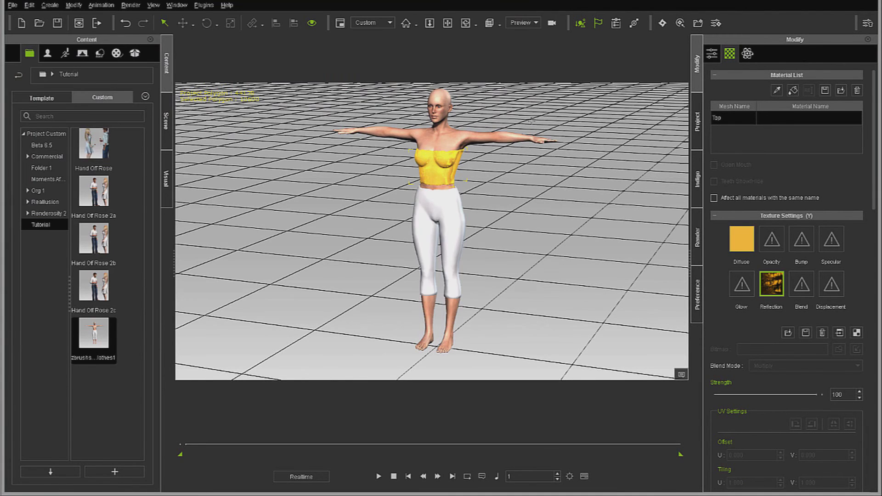
pyautogui.scroll(3, 531, 120)
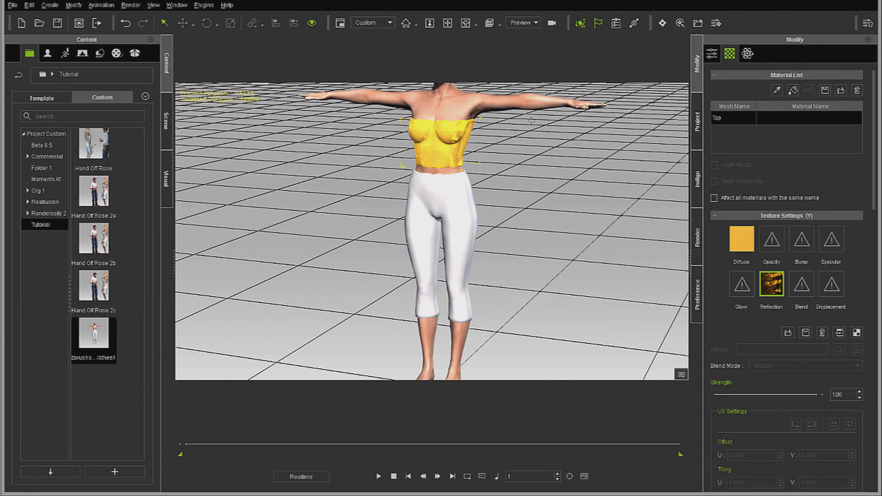
pyautogui.click(465, 22)
pyautogui.moveTo(531, 120); pyautogui.dragTo(638, 120)
pyautogui.scroll(-3, 531, 121)
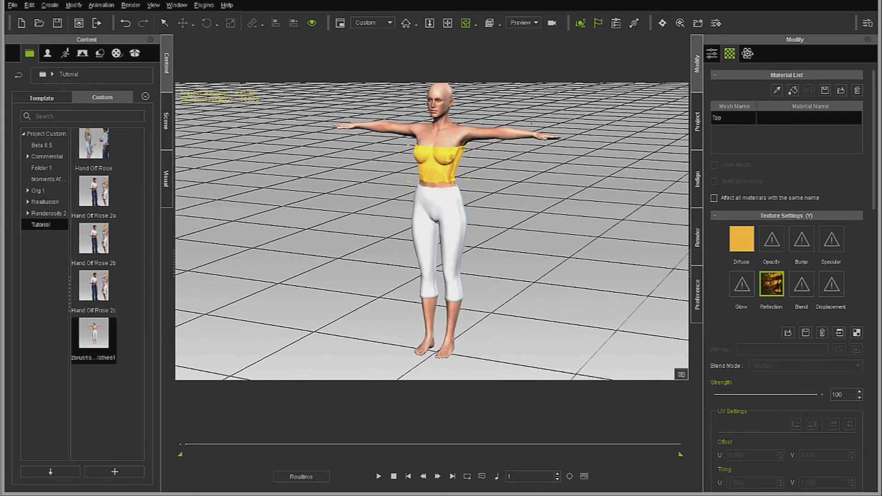
pyautogui.moveTo(531, 121); pyautogui.dragTo(507, 88)
pyautogui.moveTo(531, 120); pyautogui.dragTo(530, 120, button='right')
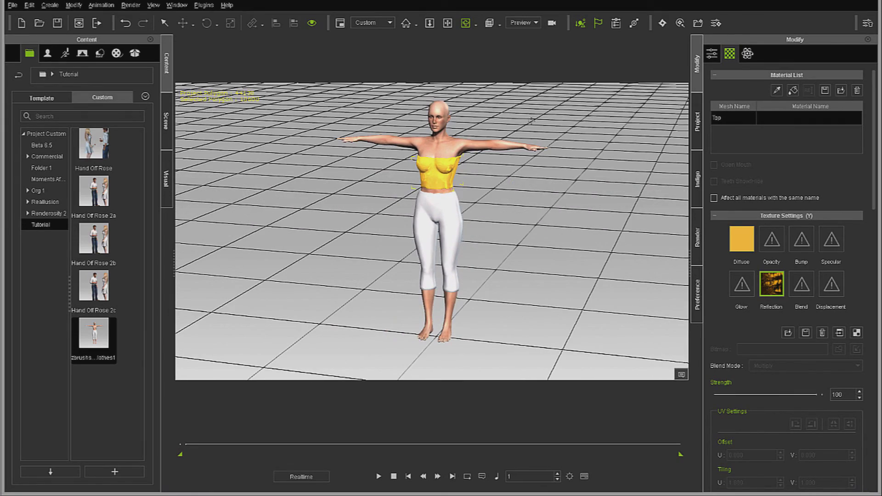